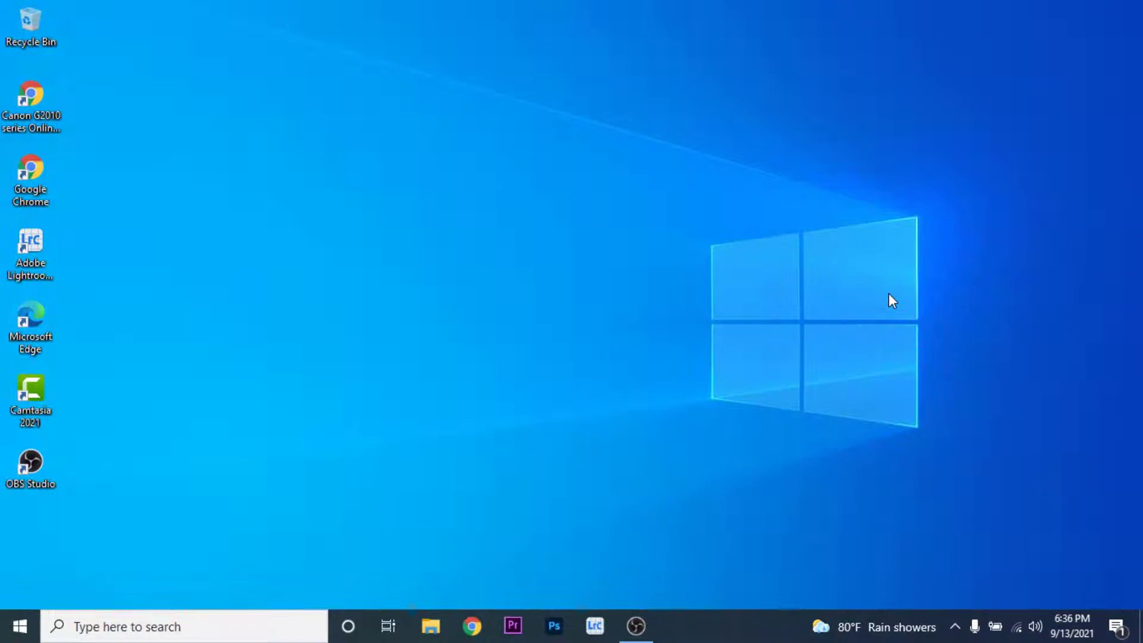
# Search 'genshin' in Chrome, then use genshin.mihoyo.com's footer Contact Us link to open Mail.
pyautogui.click(471, 628)
pyautogui.write('gens')
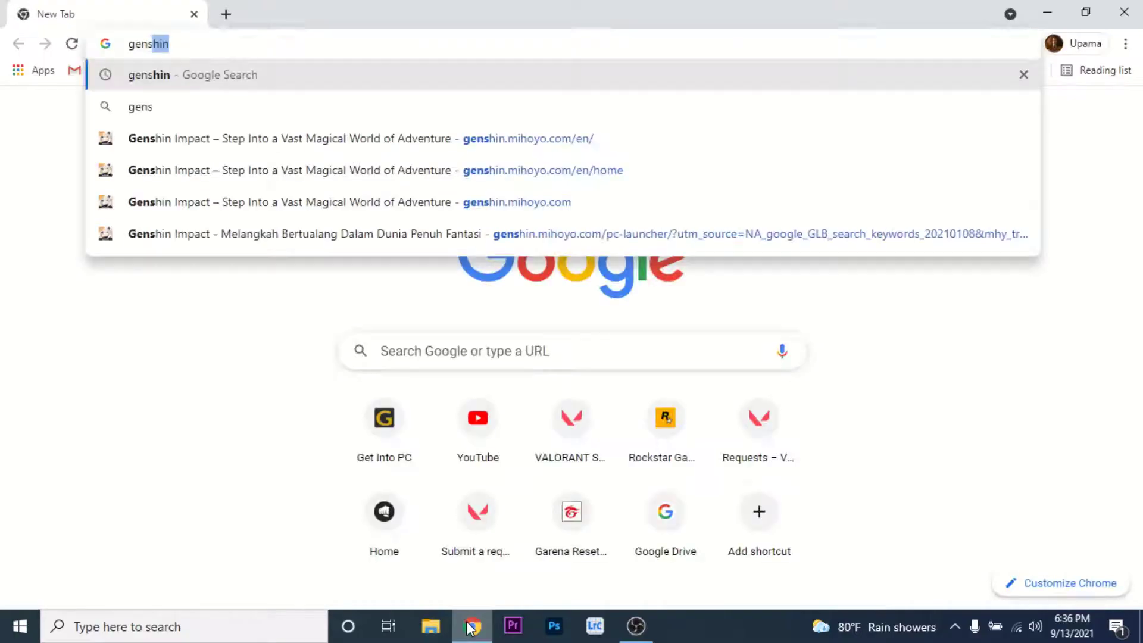
pyautogui.write('hin')
pyautogui.press('Return')
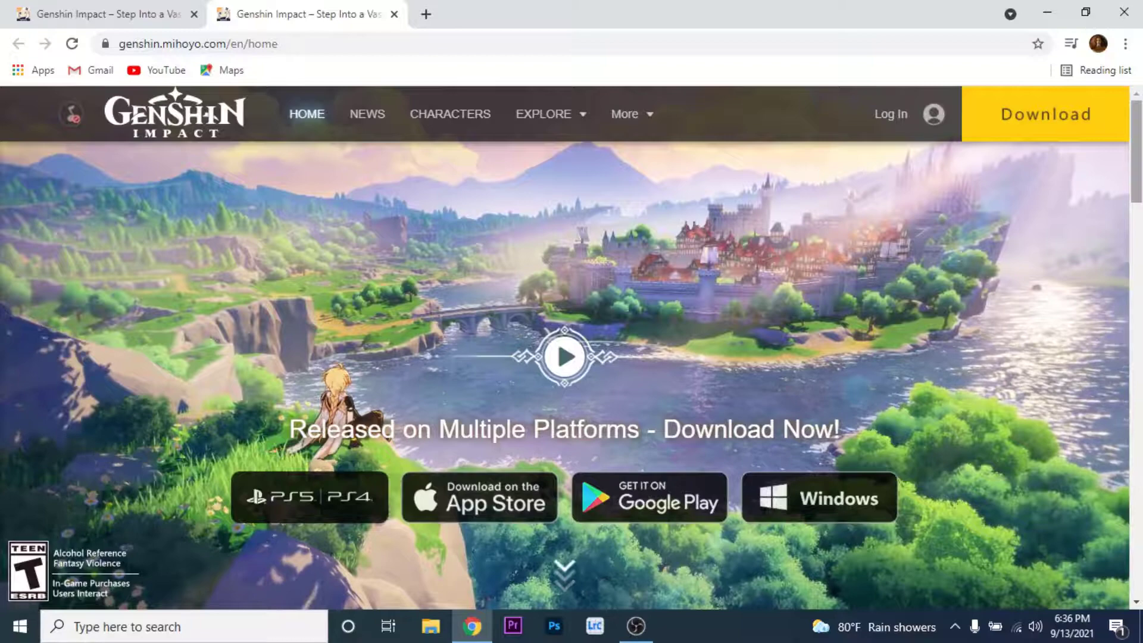
pyautogui.moveTo(1136, 180); pyautogui.dragTo(1137, 577)
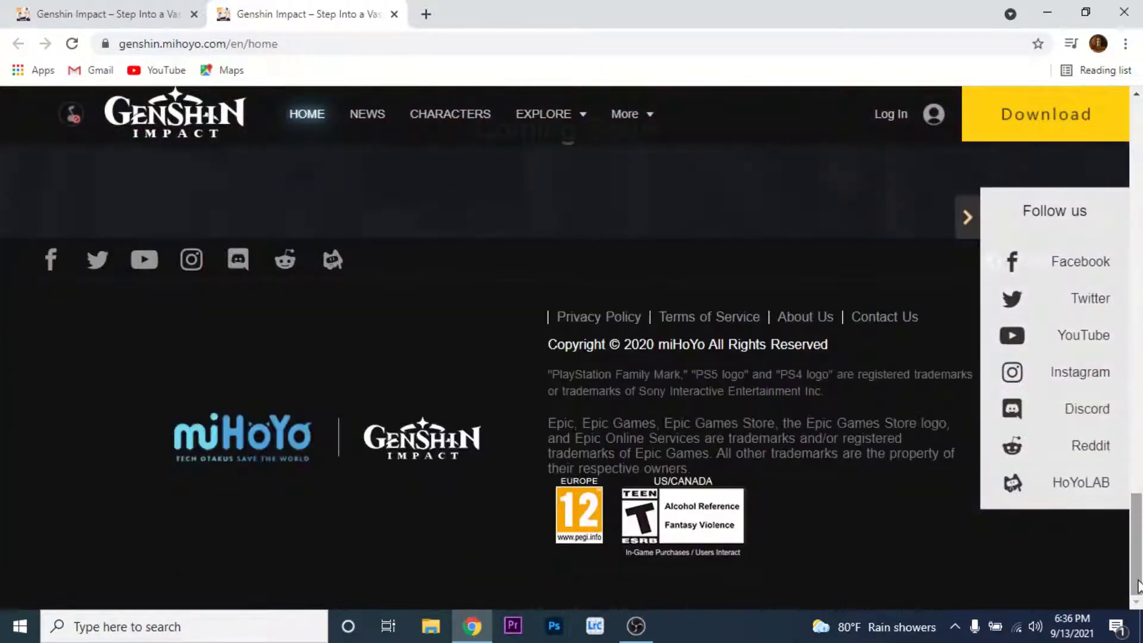
pyautogui.click(887, 318)
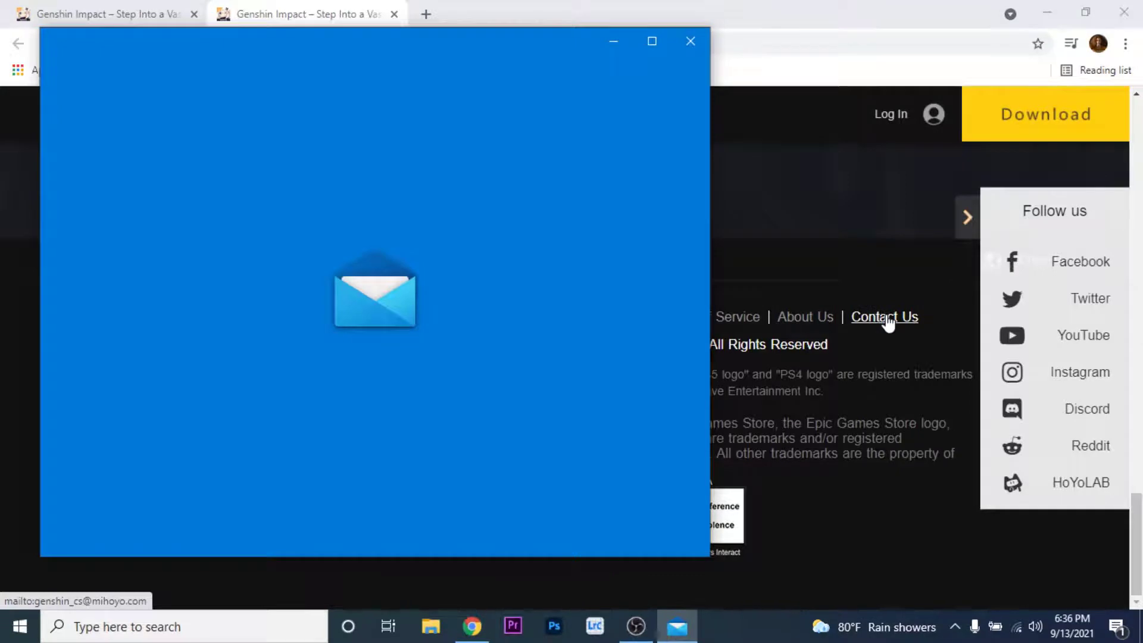